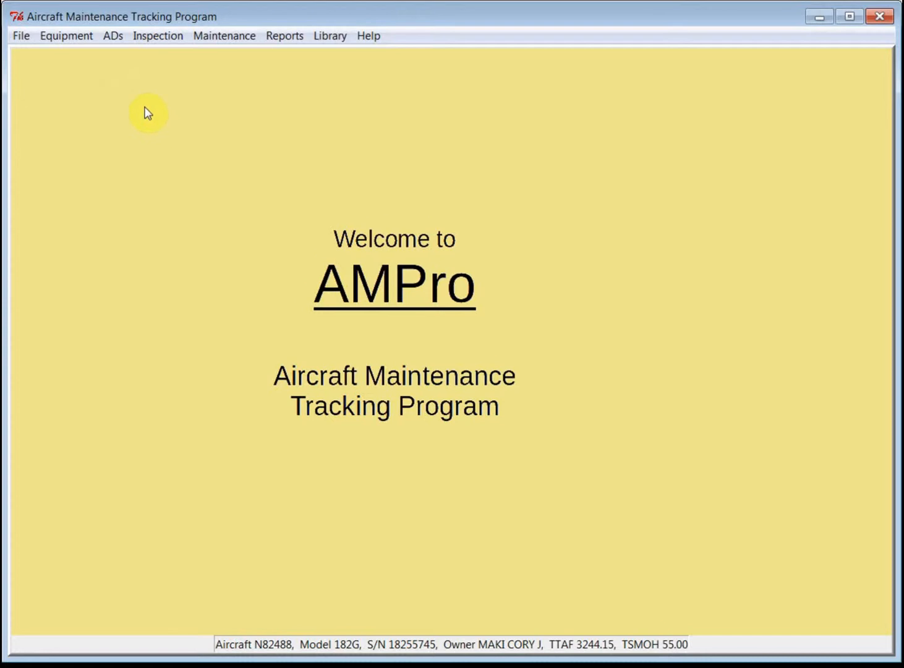
Start a new aircraft annual inspection entry, dismiss the ELT battery notice, and set the inspection day to 04
click(147, 38)
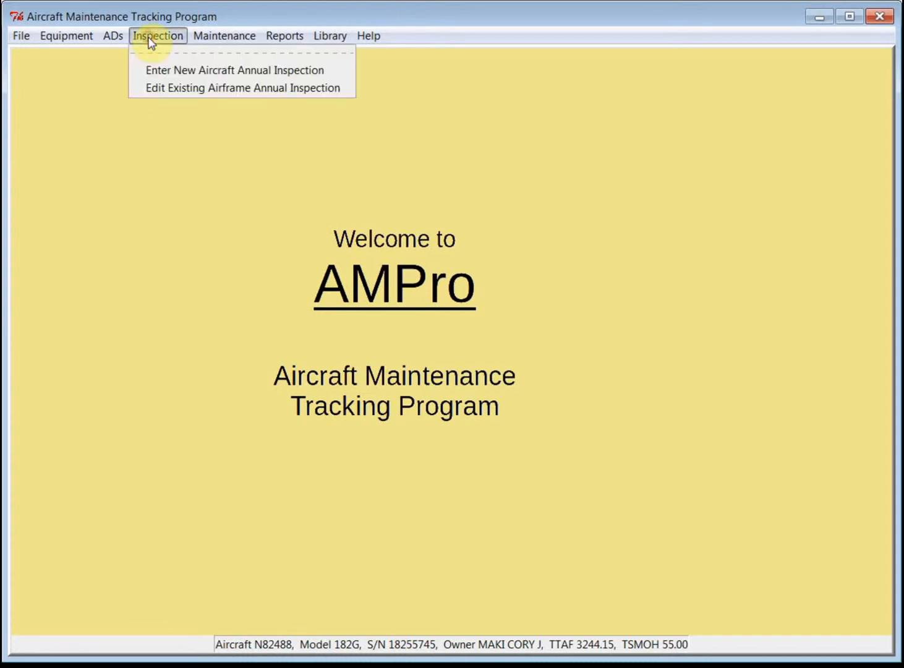
click(155, 74)
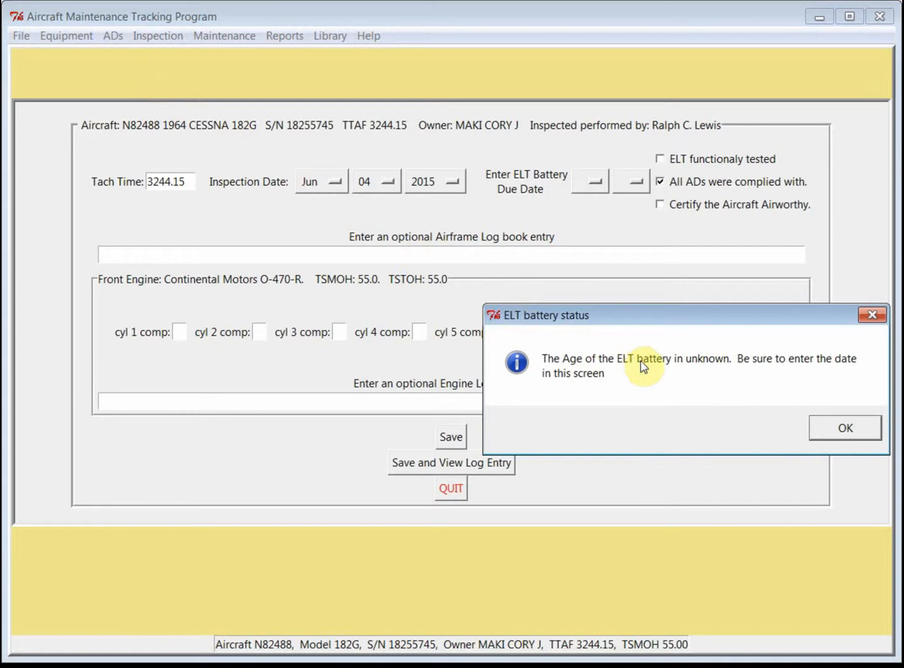
click(843, 428)
click(844, 428)
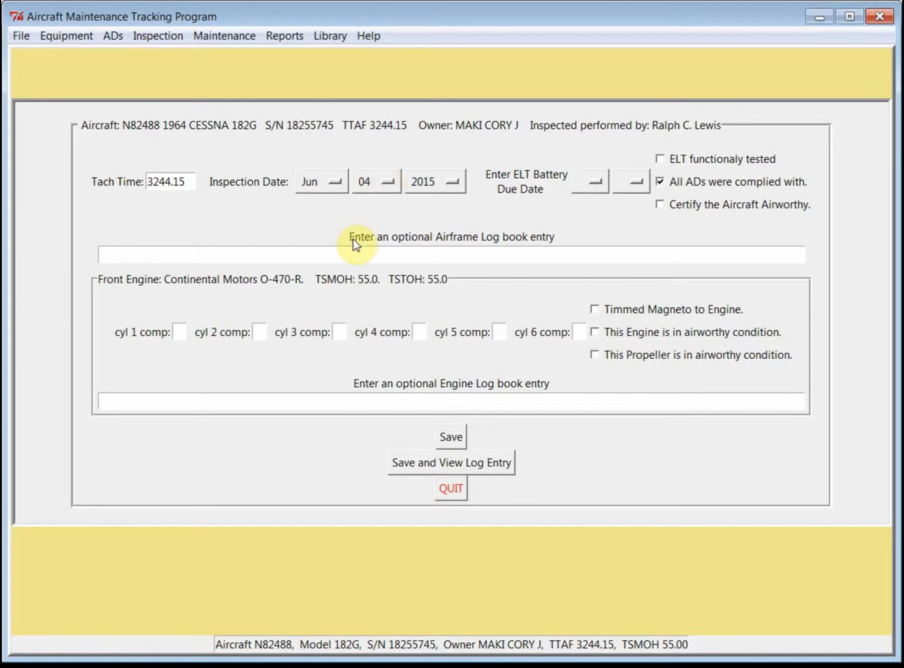
click(387, 185)
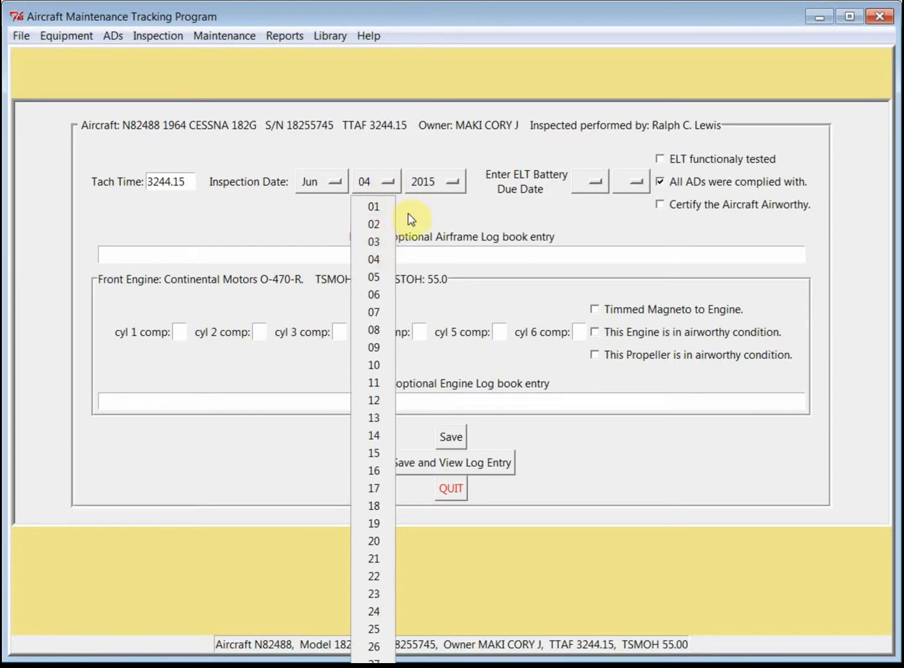
click(375, 258)
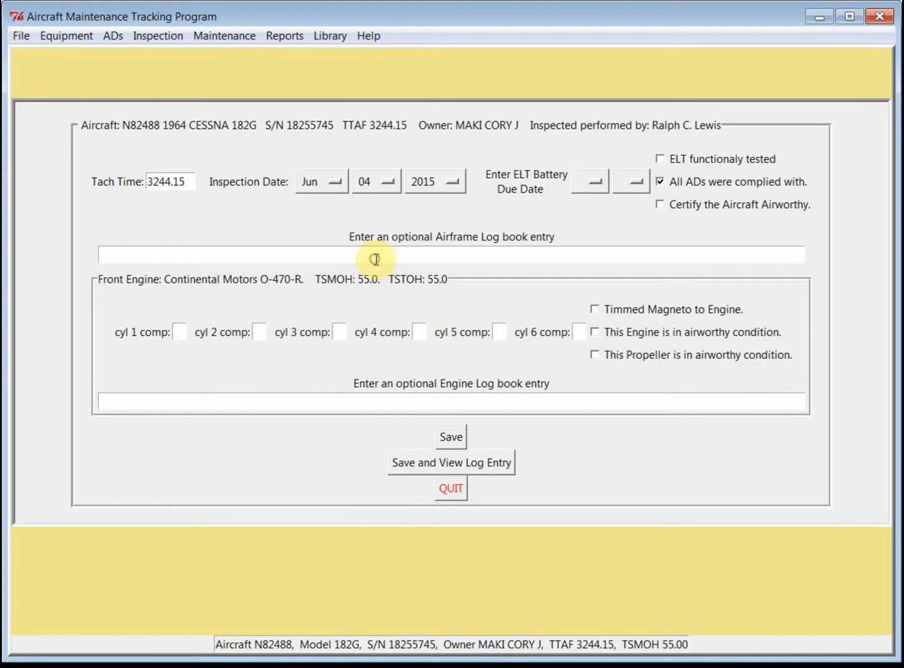
Set the ELT battery due date to Apr 2018, and mark the ELT as functionally tested and the aircraft as certified airworthy
click(596, 184)
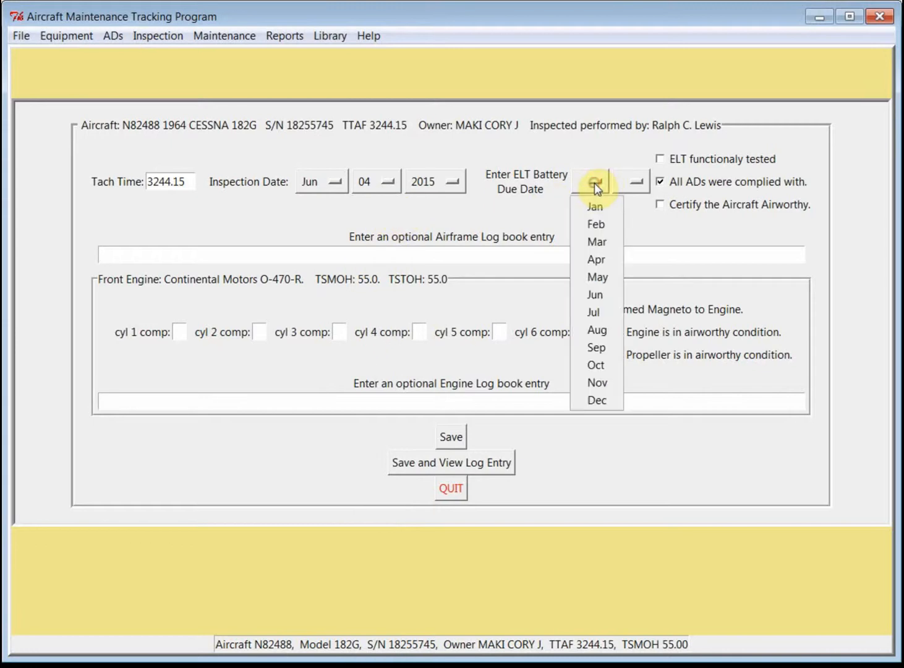
click(583, 260)
click(643, 183)
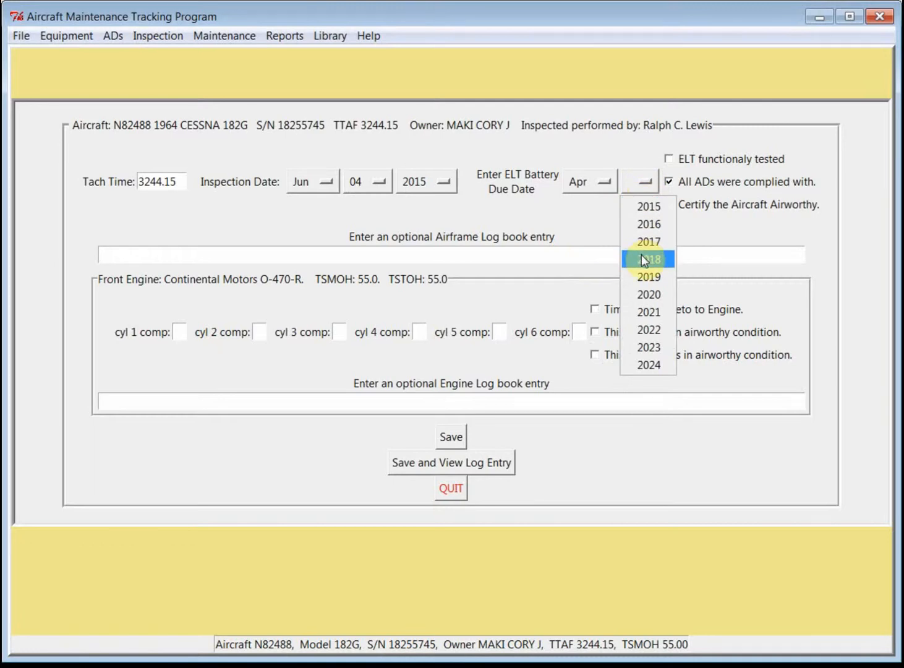
click(642, 259)
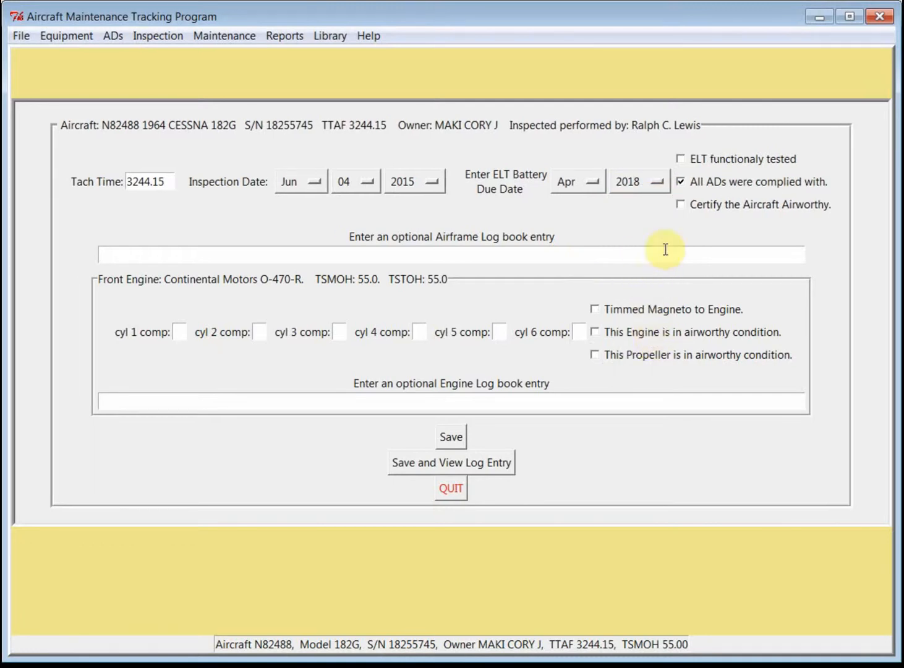
click(681, 160)
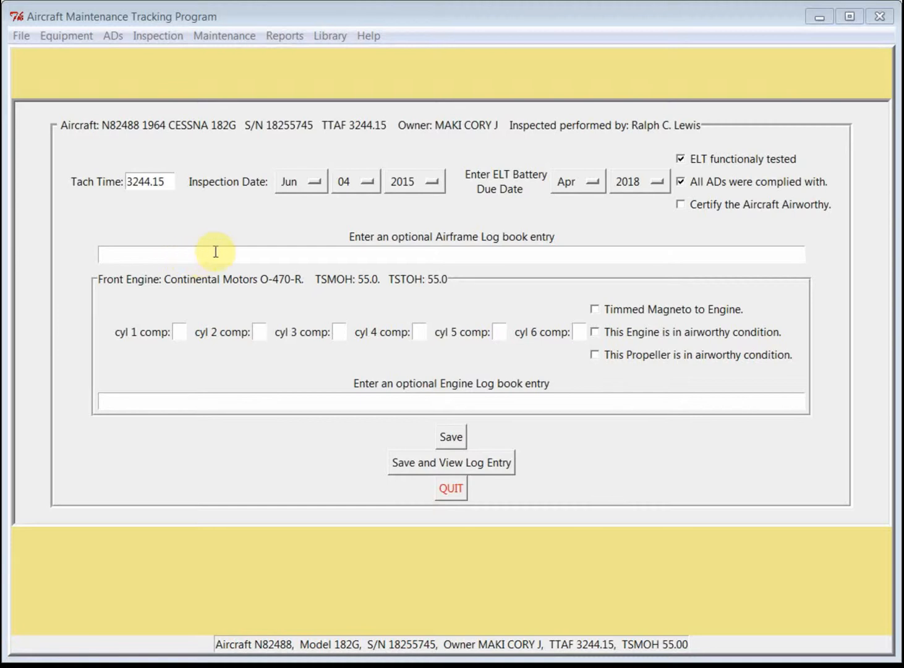
click(680, 206)
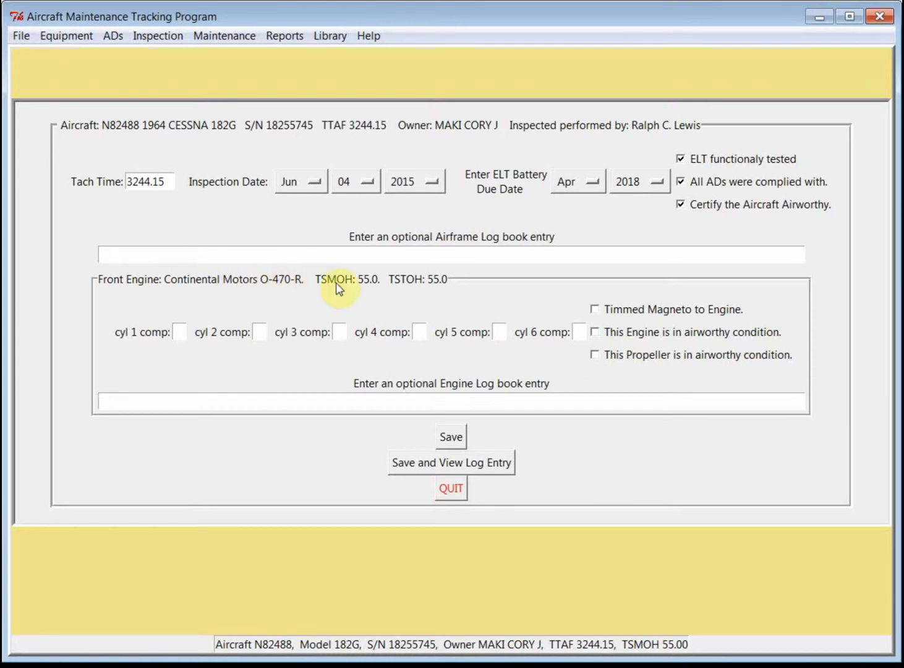
Enter the front engine compressions as 77 for cylinders 1 to 3 and 76 for cylinders 4 to 6
click(177, 332)
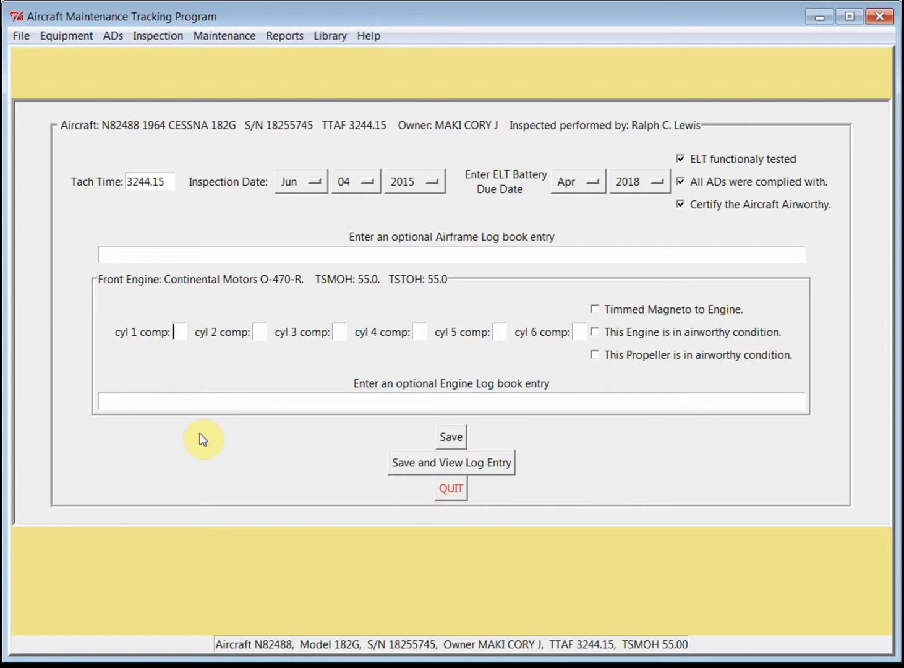
text(77)
key(Tab)
text(77)
key(Tab)
text(77)
key(Tab)
text(76)
key(Tab)
text(76)
key(Tab)
text(76)
Mark the magneto as timed to the engine, and the engine and propeller as being in airworthy condition
click(595, 311)
click(595, 334)
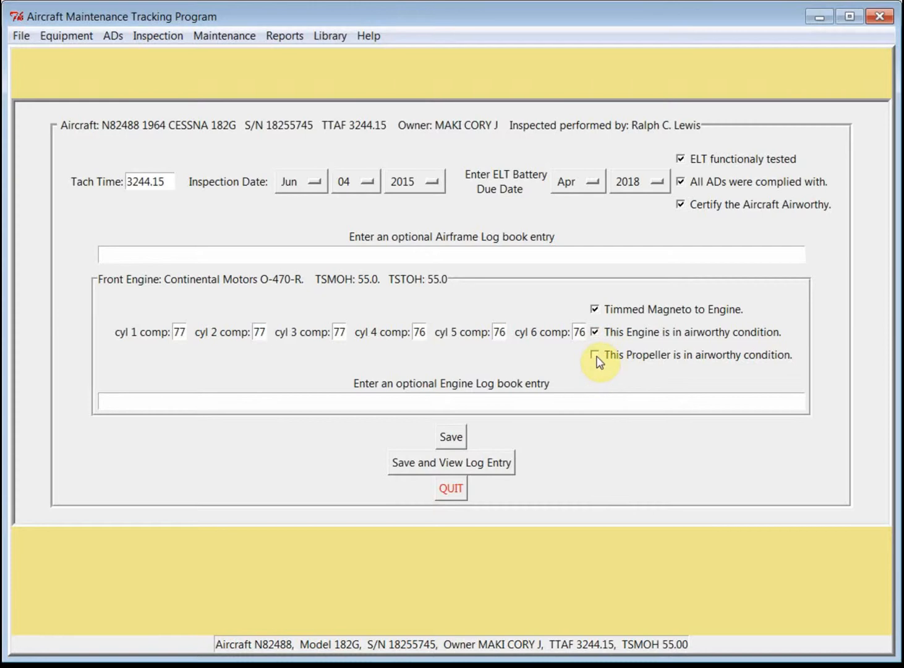
click(596, 358)
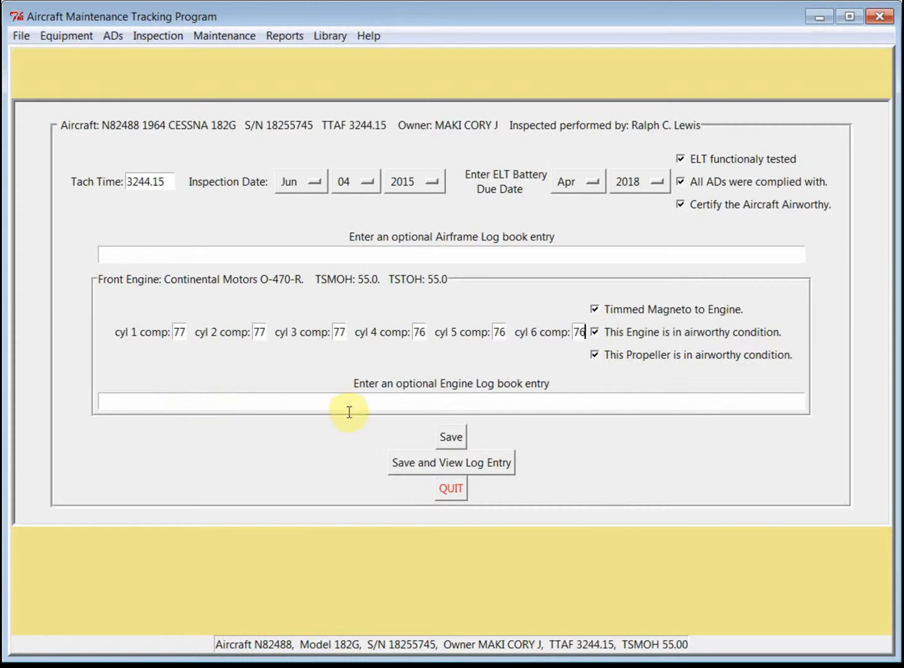
Save the inspection and view its generated log entry at 125% zoom
click(465, 461)
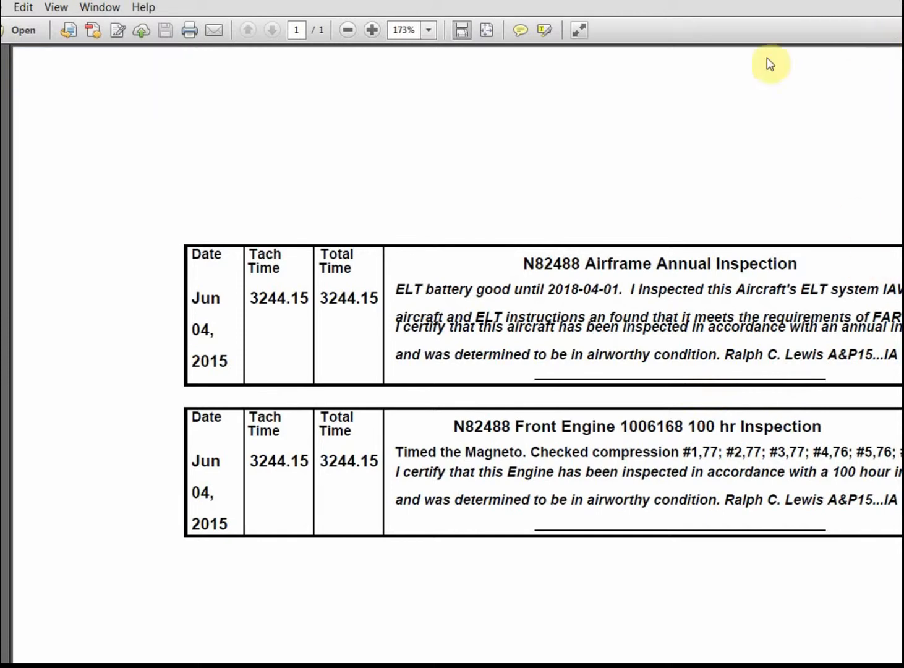
click(429, 30)
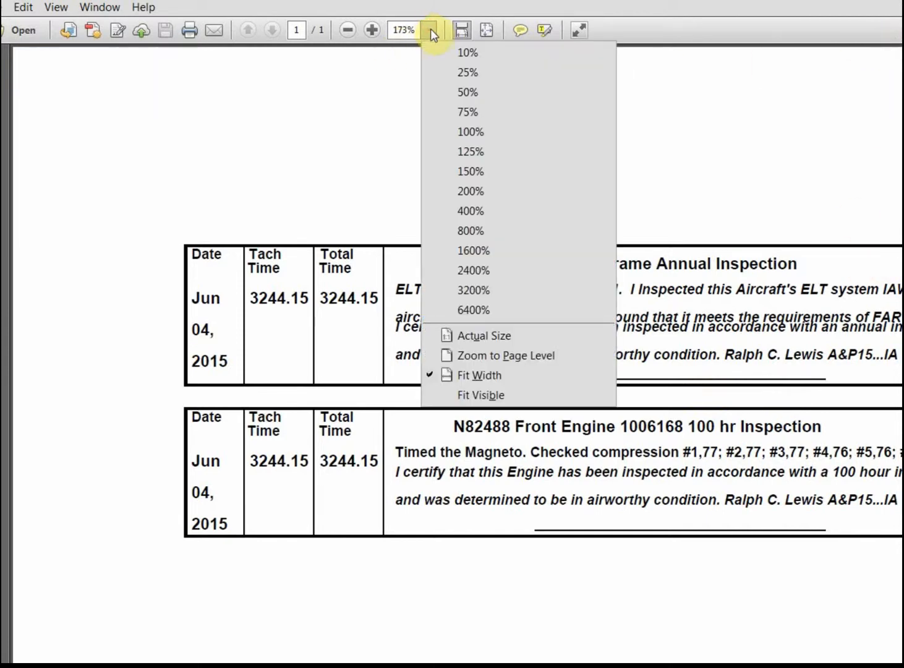
click(471, 156)
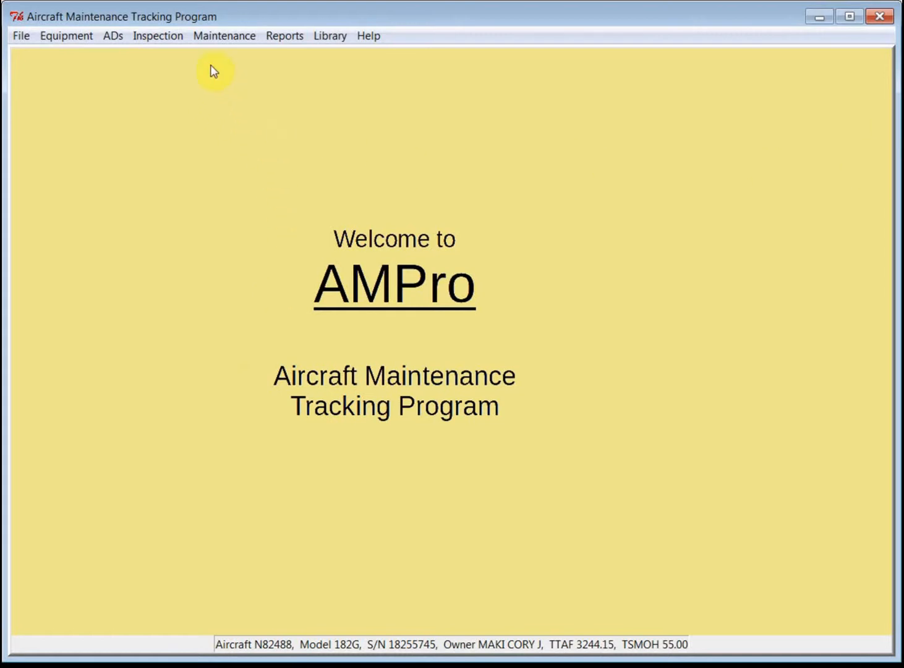
Open the existing N82488 annual inspection dated 2015-06-04 for editing
click(165, 37)
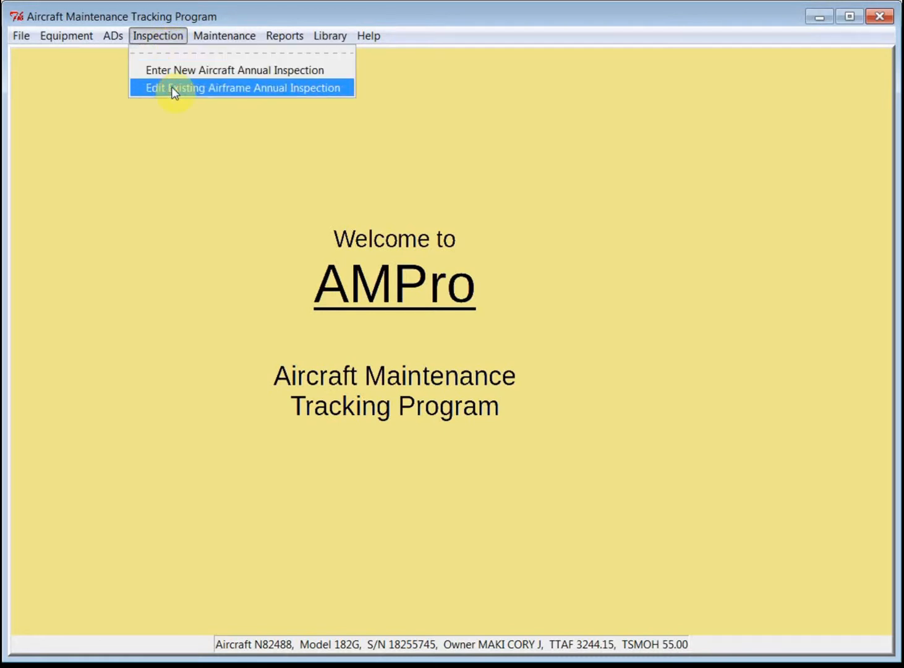
click(172, 89)
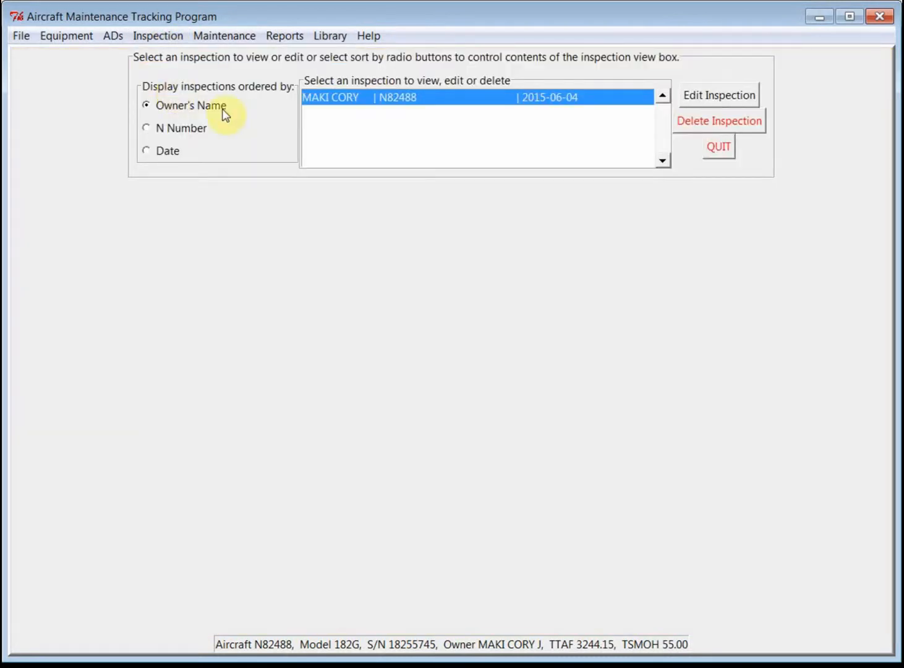
double_click(363, 97)
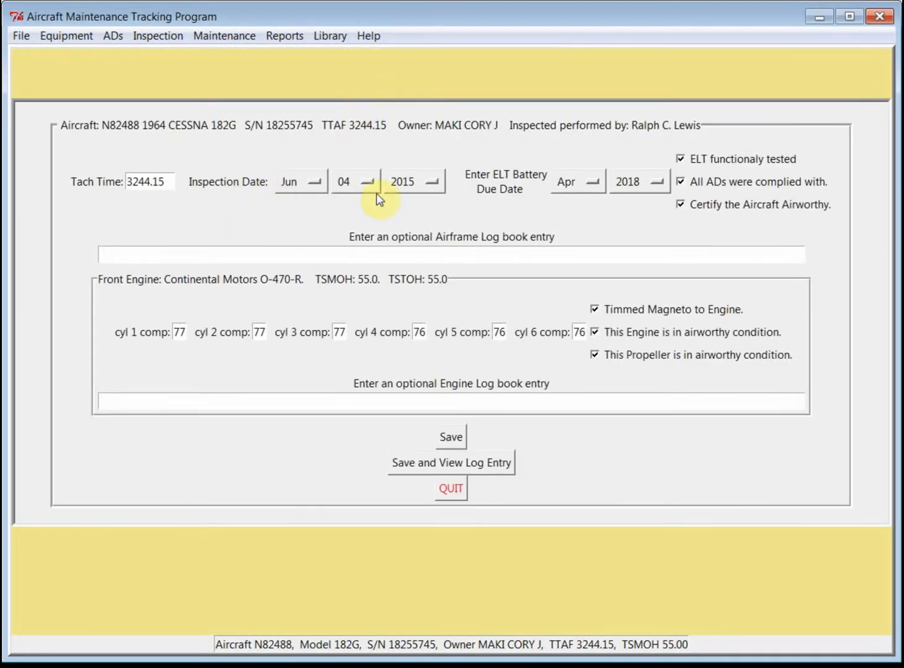
Change the cylinder 6 compression to 72 and save the edited inspection
click(585, 332)
key(BackSpace)
text(2)
click(456, 437)
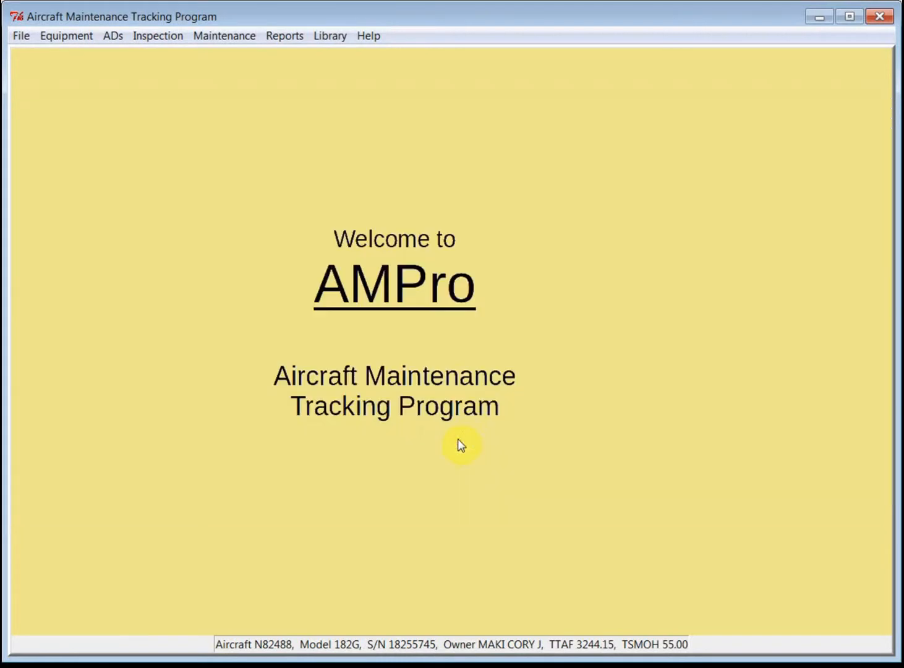